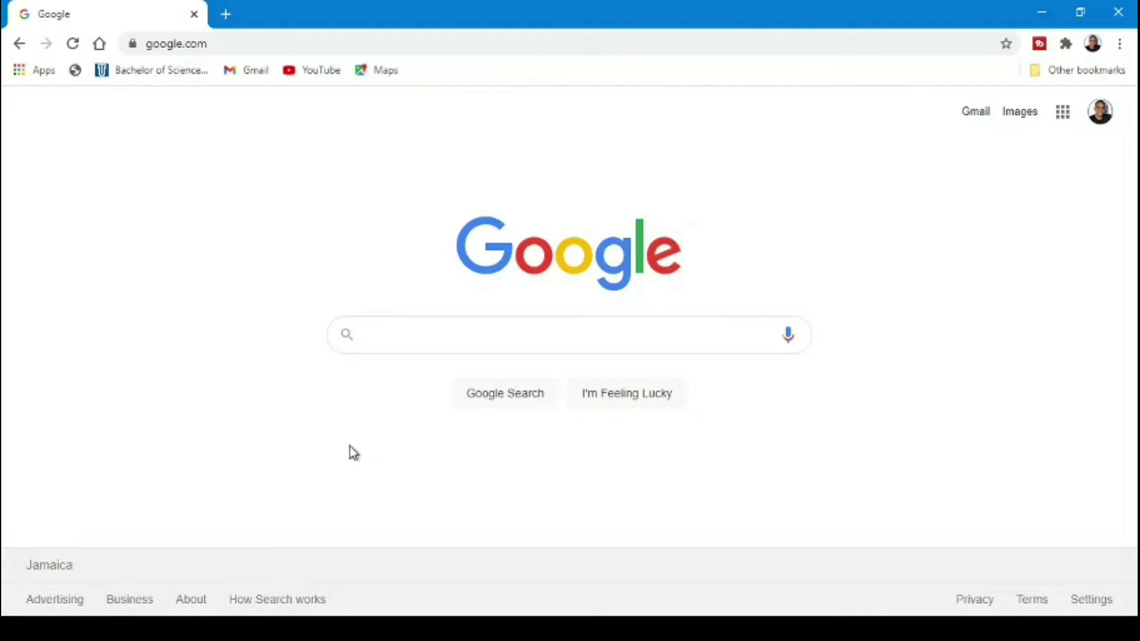
Search Google for 'download windows iso 10'.
click(399, 333)
text(d)
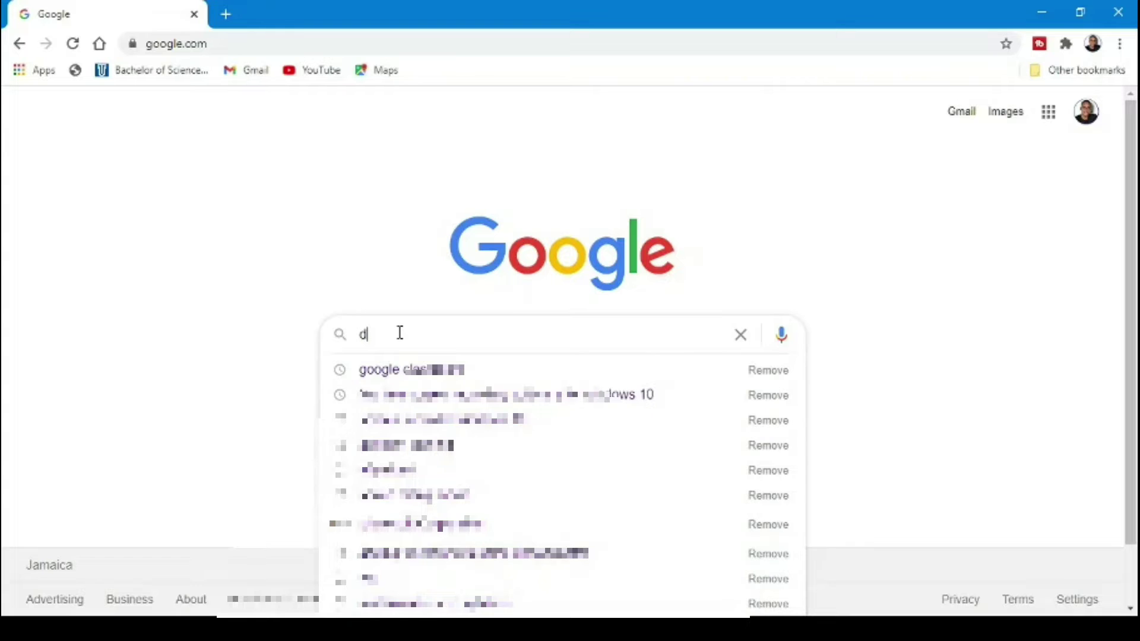
text(ownload )
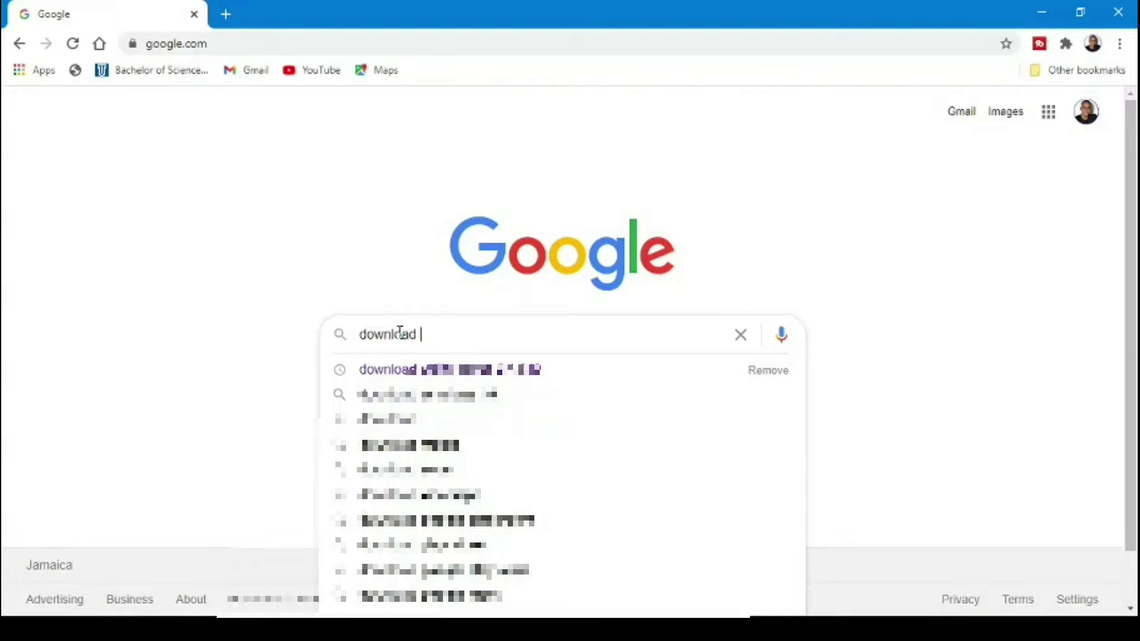
text(window)
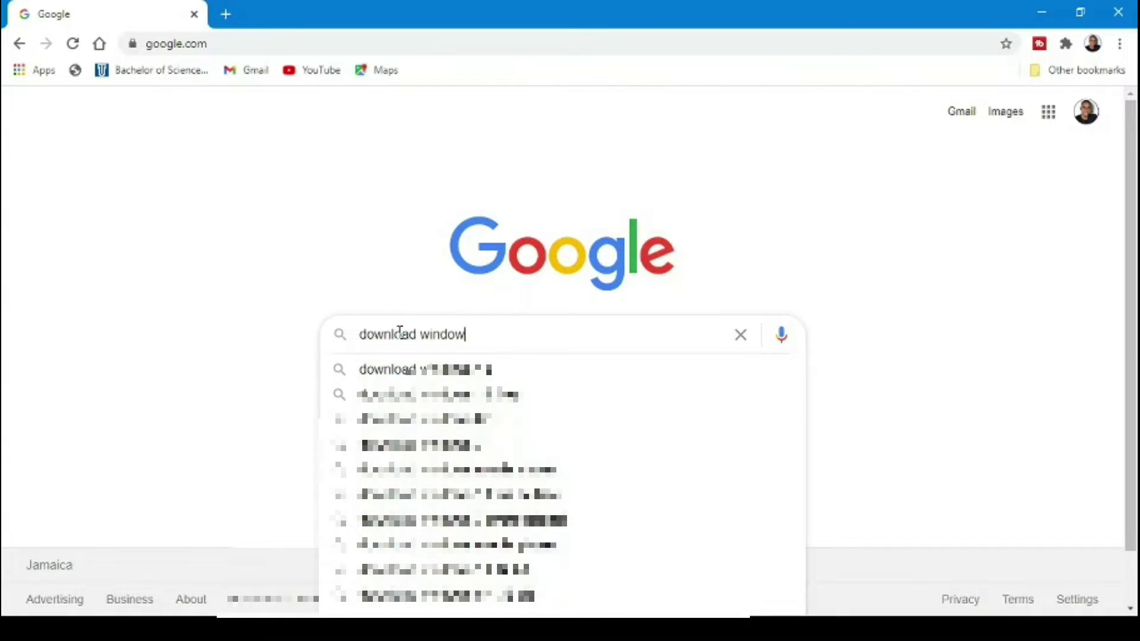
text(s iso )
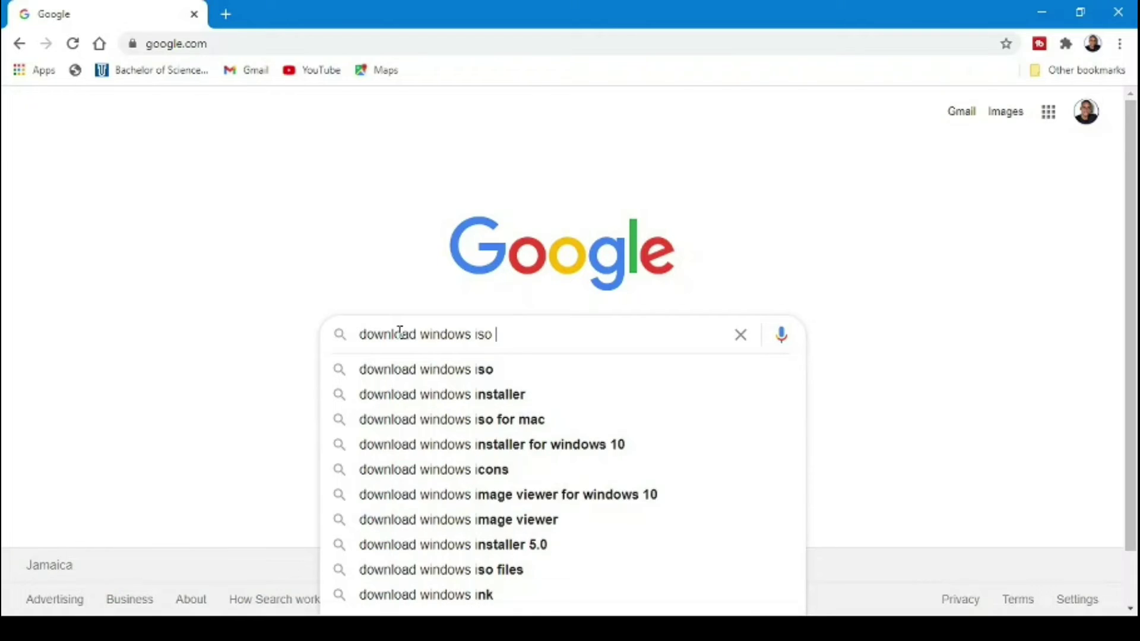
text(1)
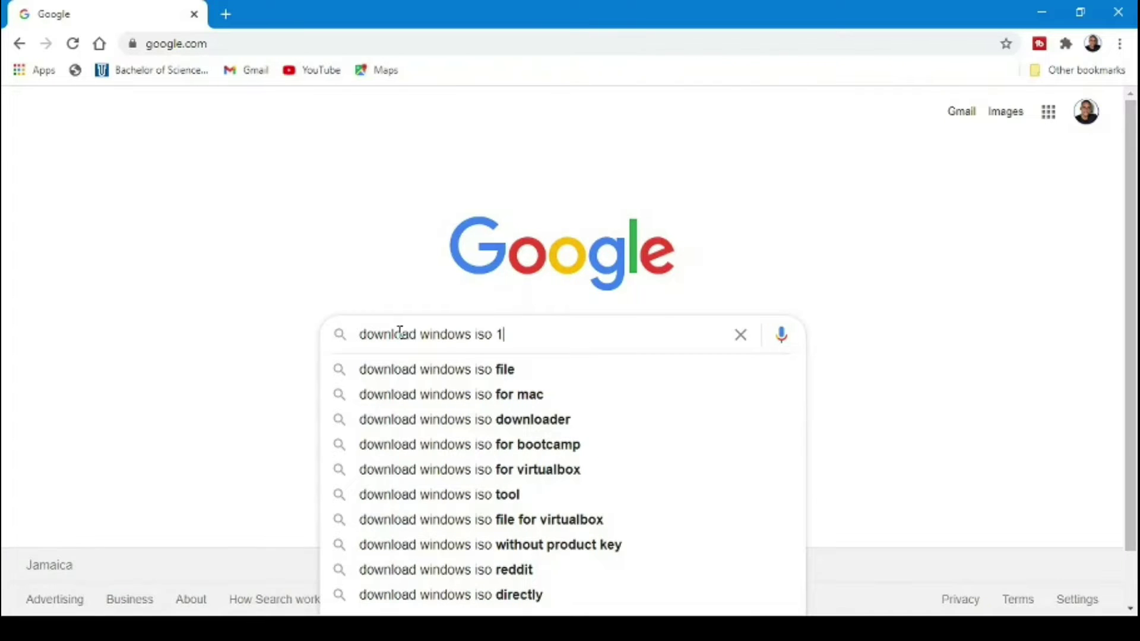
text(0)
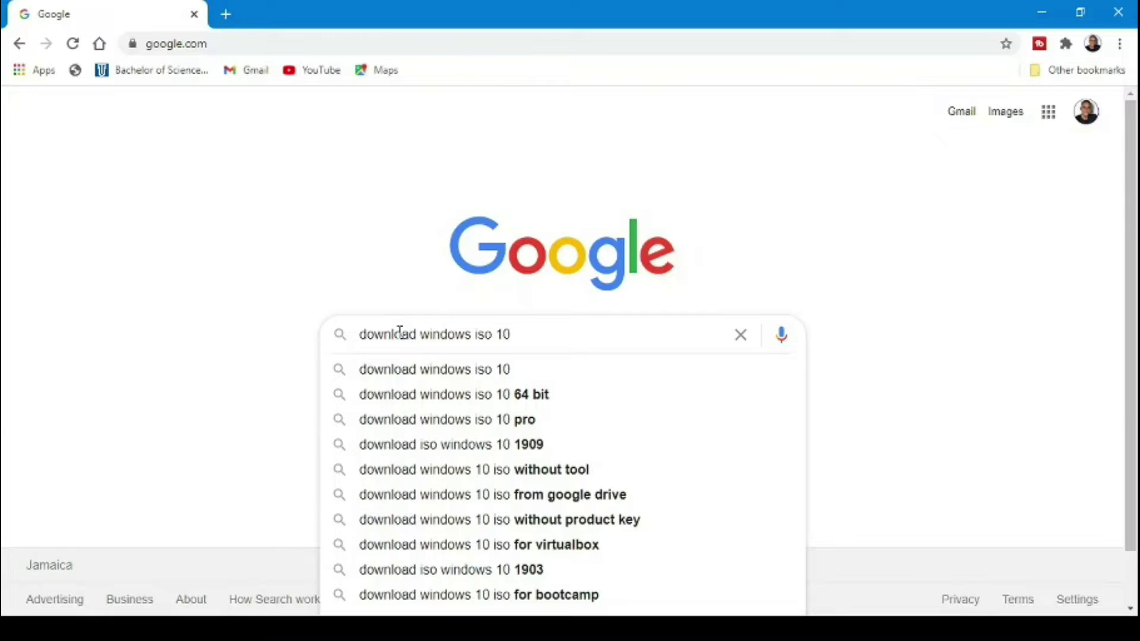
key(Return)
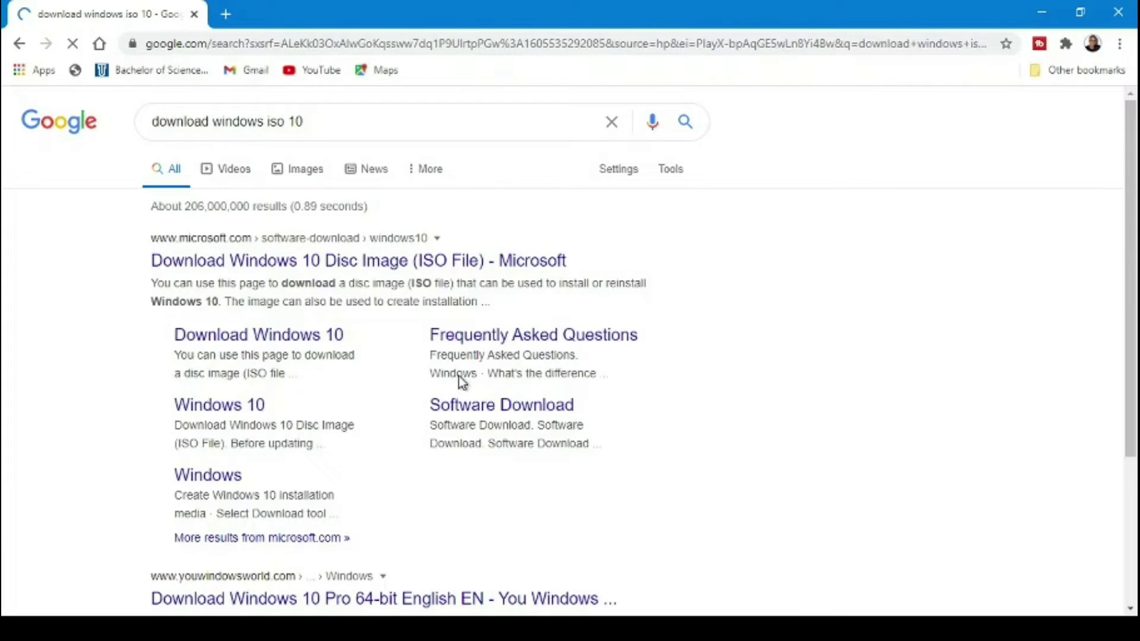
Open Microsoft's Windows 10 disc image page and download the Media Creation Tool.
click(352, 264)
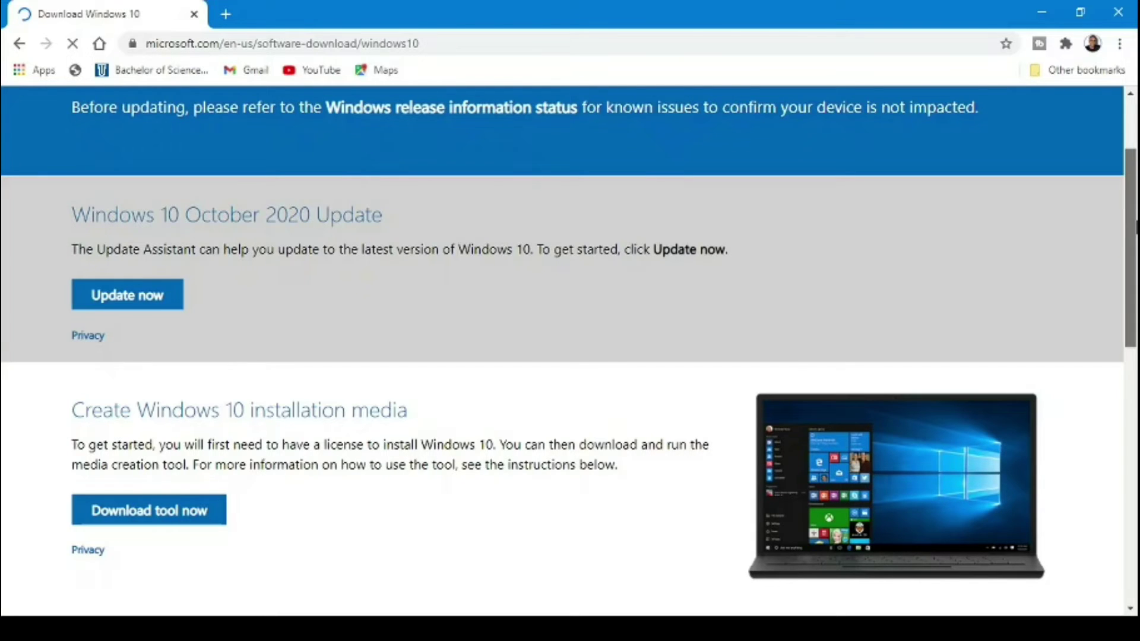
click(156, 515)
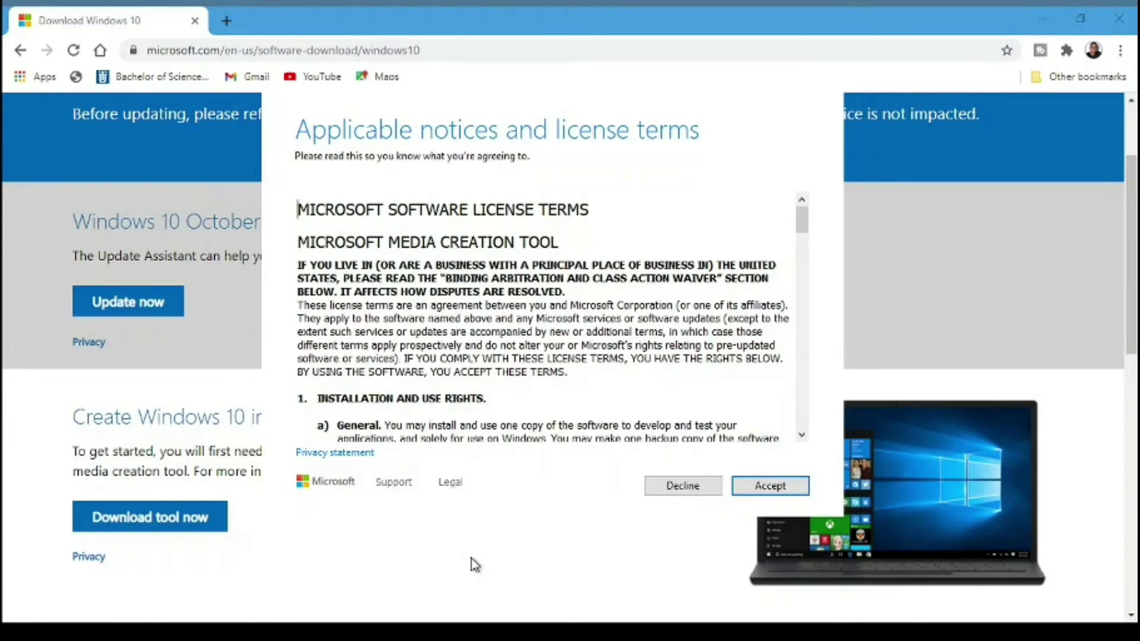
Accept the Media Creation Tool license terms.
click(756, 489)
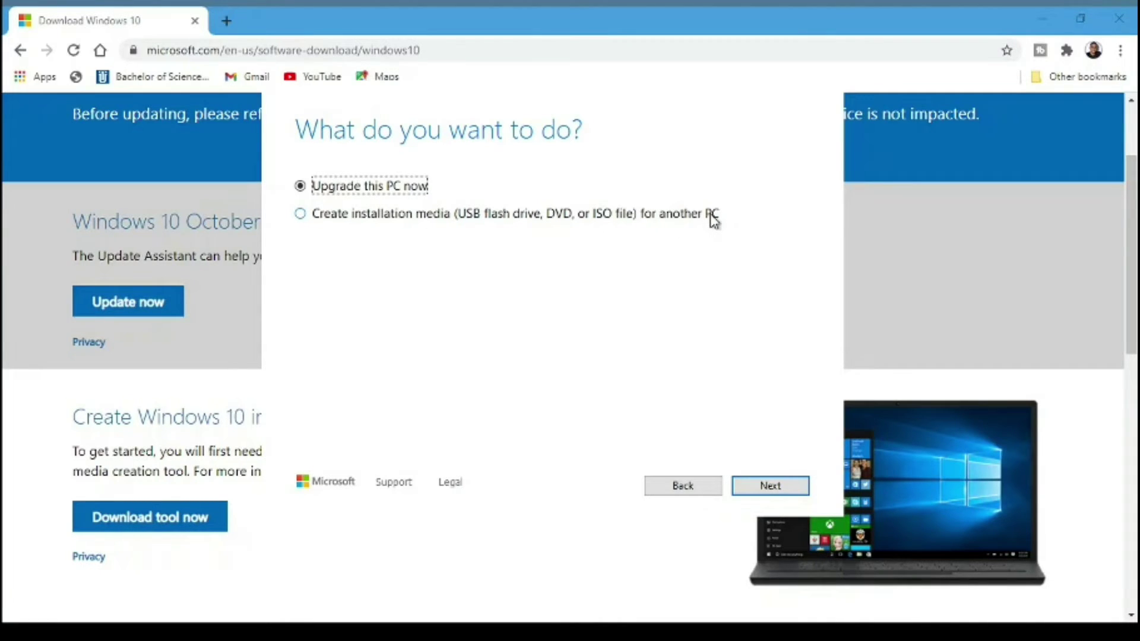
Choose 'Create installation media for another PC' and continue.
click(302, 216)
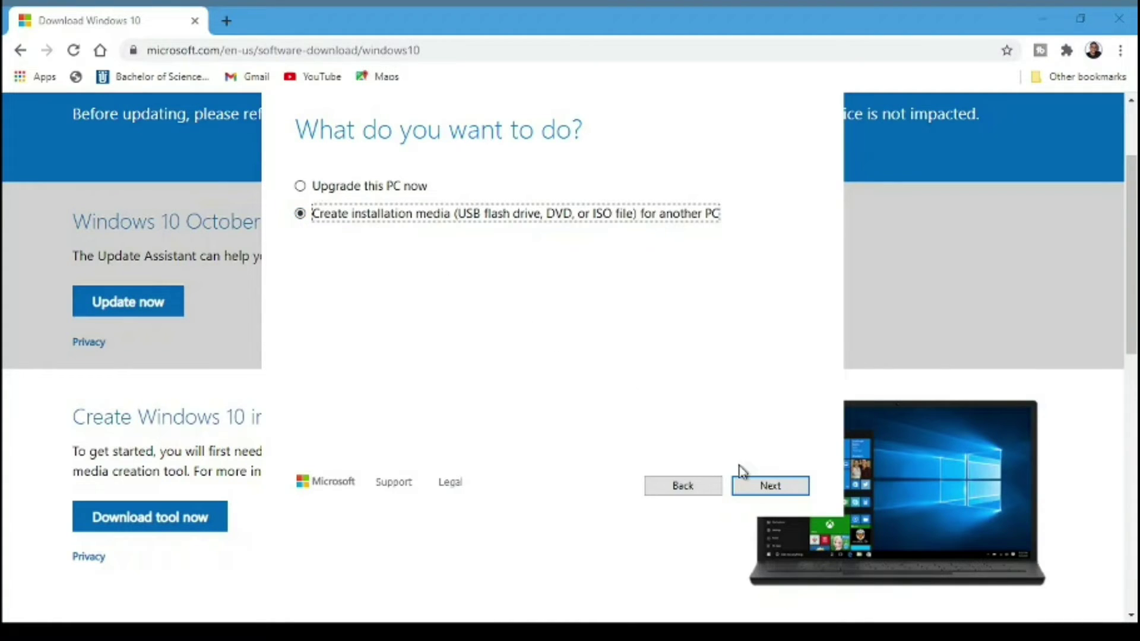
click(781, 492)
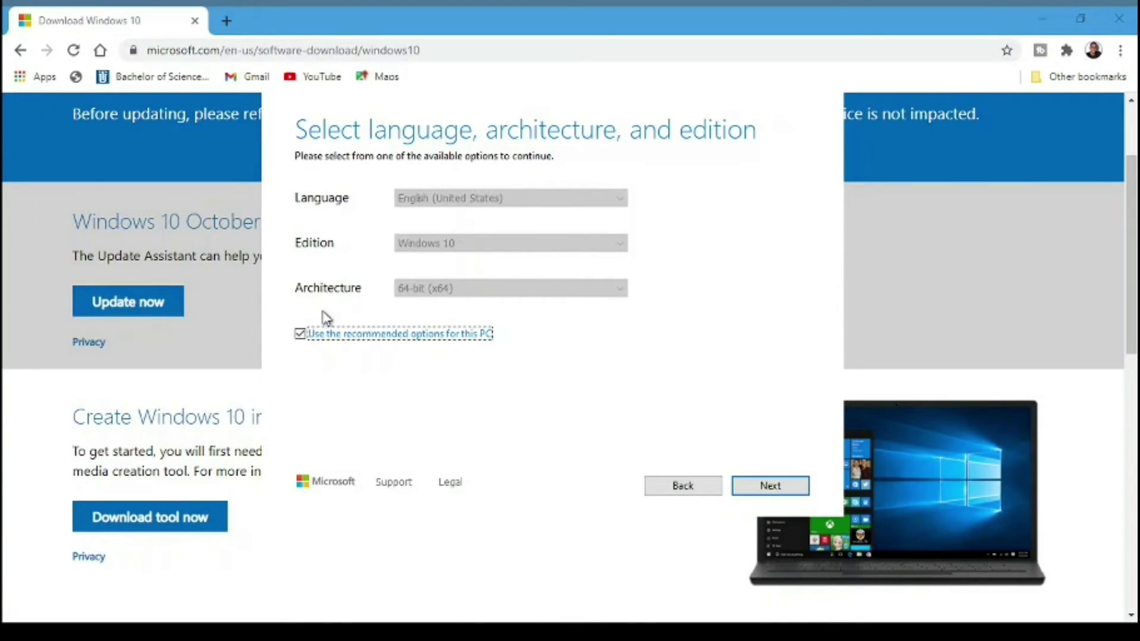
click(301, 336)
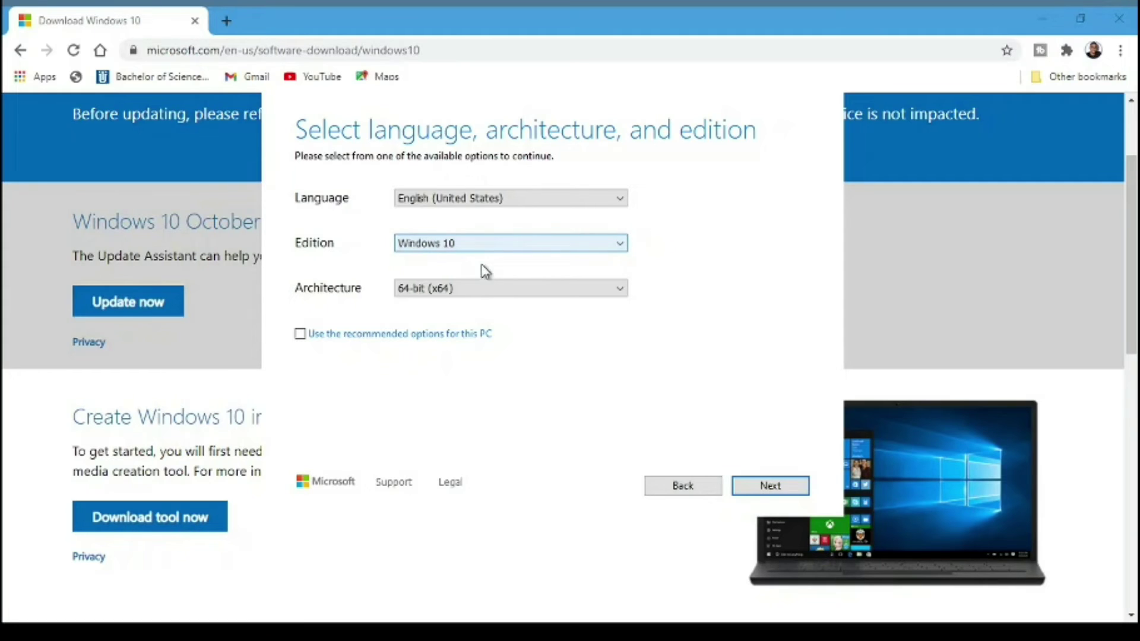
click(488, 293)
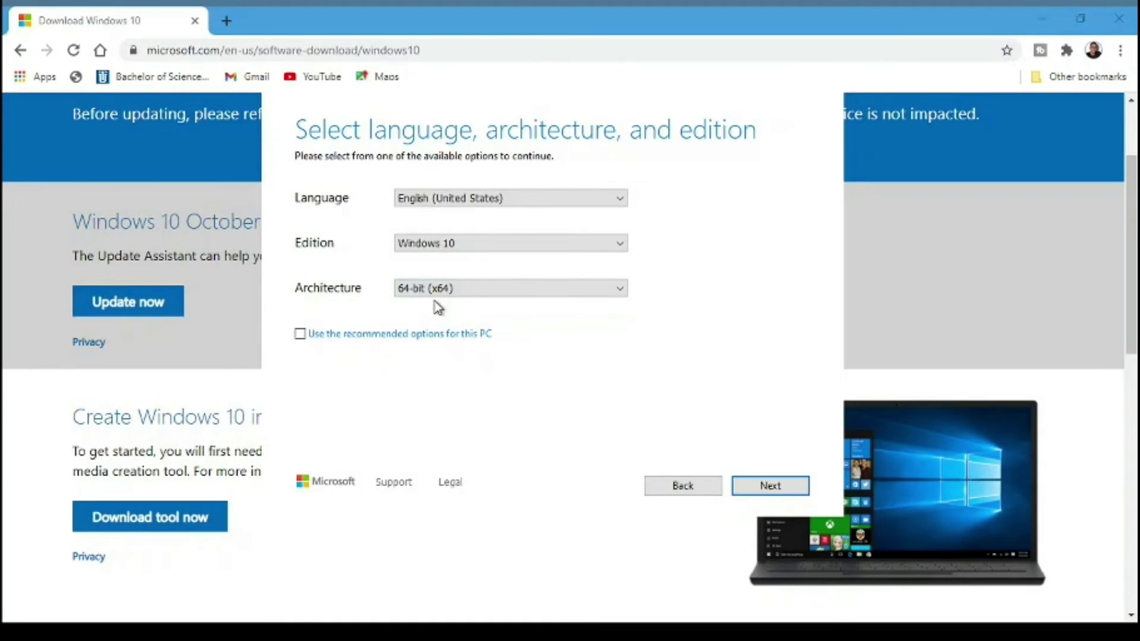
click(299, 336)
click(300, 336)
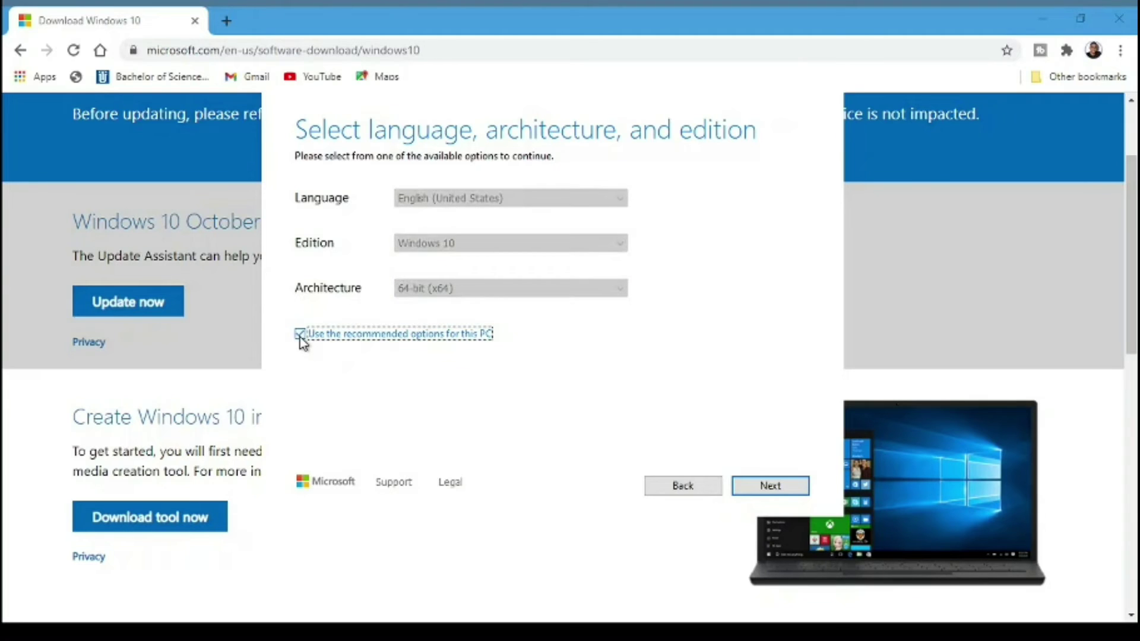
Keep English, Windows 10, 64-bit and choose ISO file as the media.
click(762, 490)
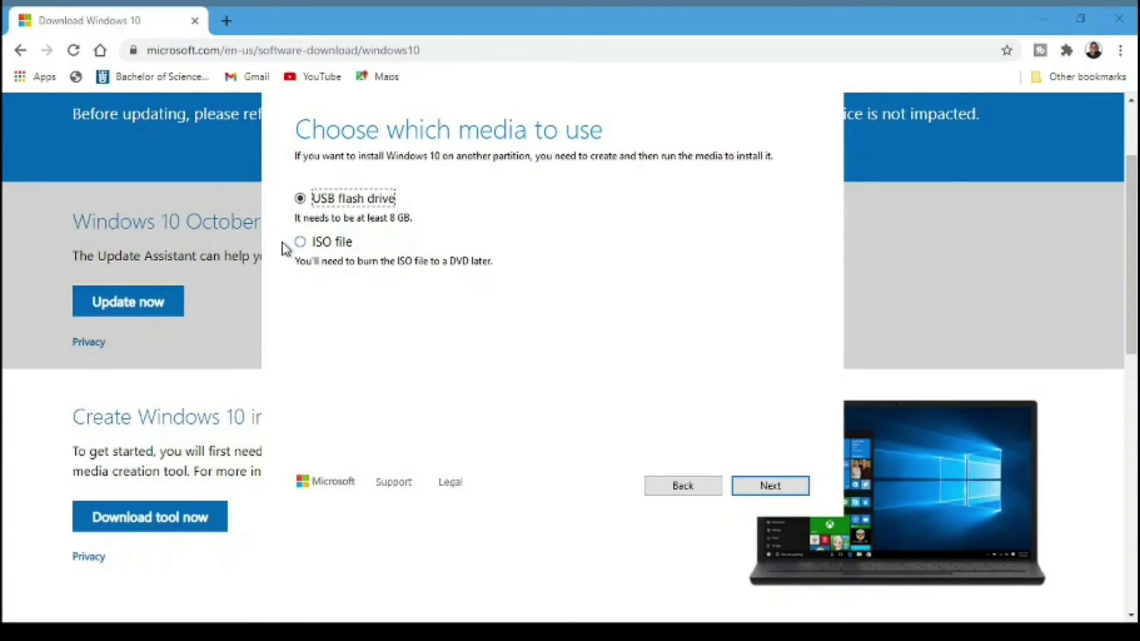
click(300, 243)
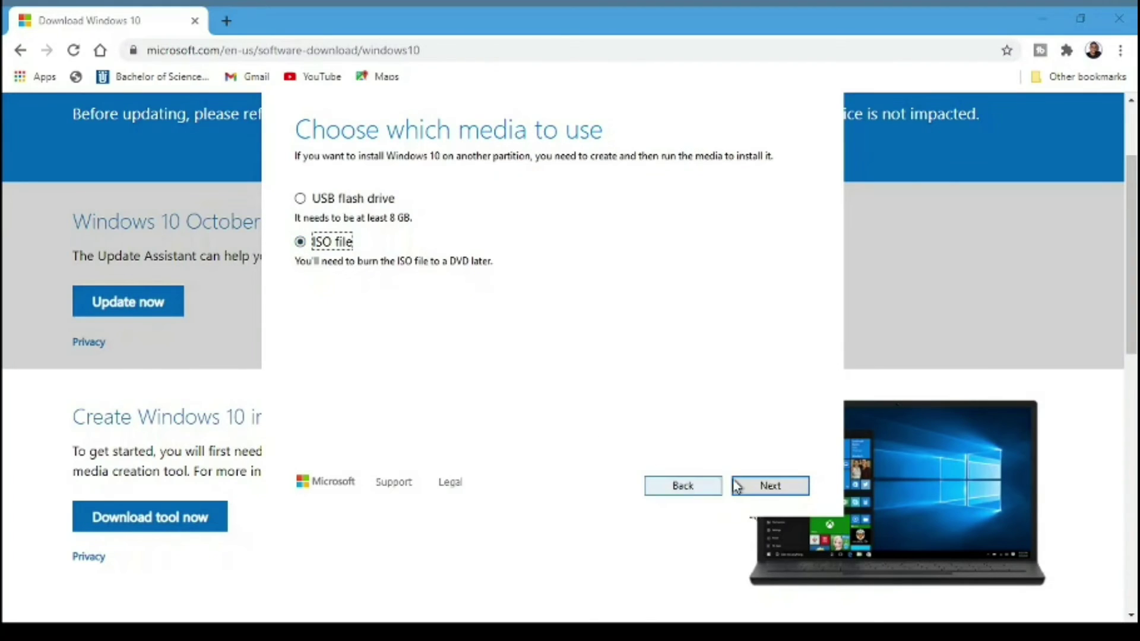
click(766, 488)
click(766, 487)
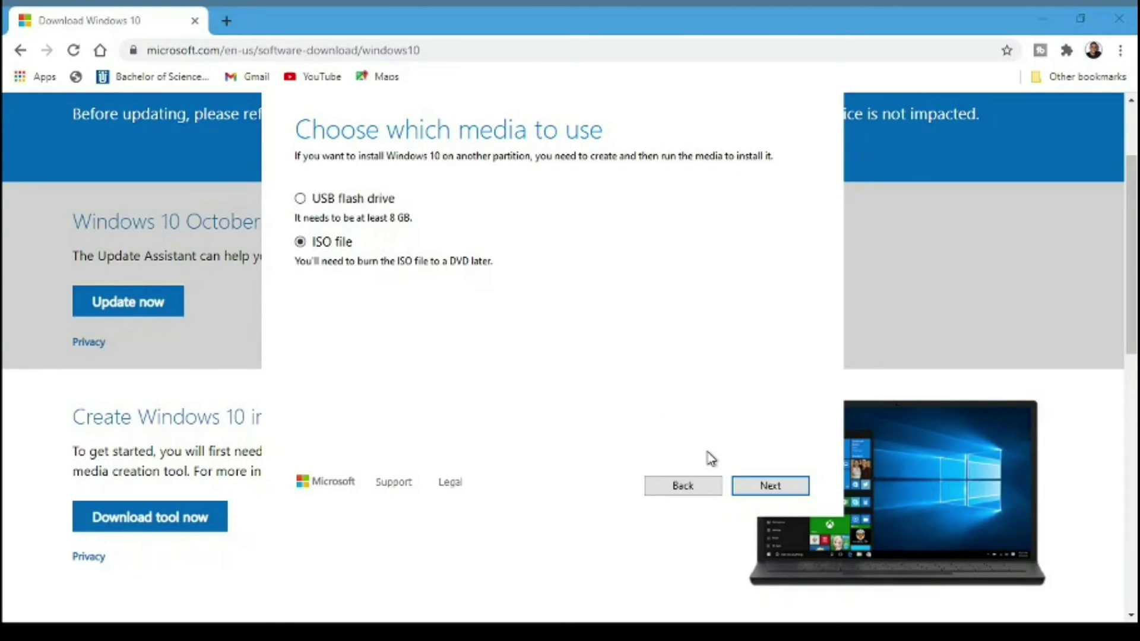
Confirm the ISO choice to start building the Windows 10 ISO.
key(Return)
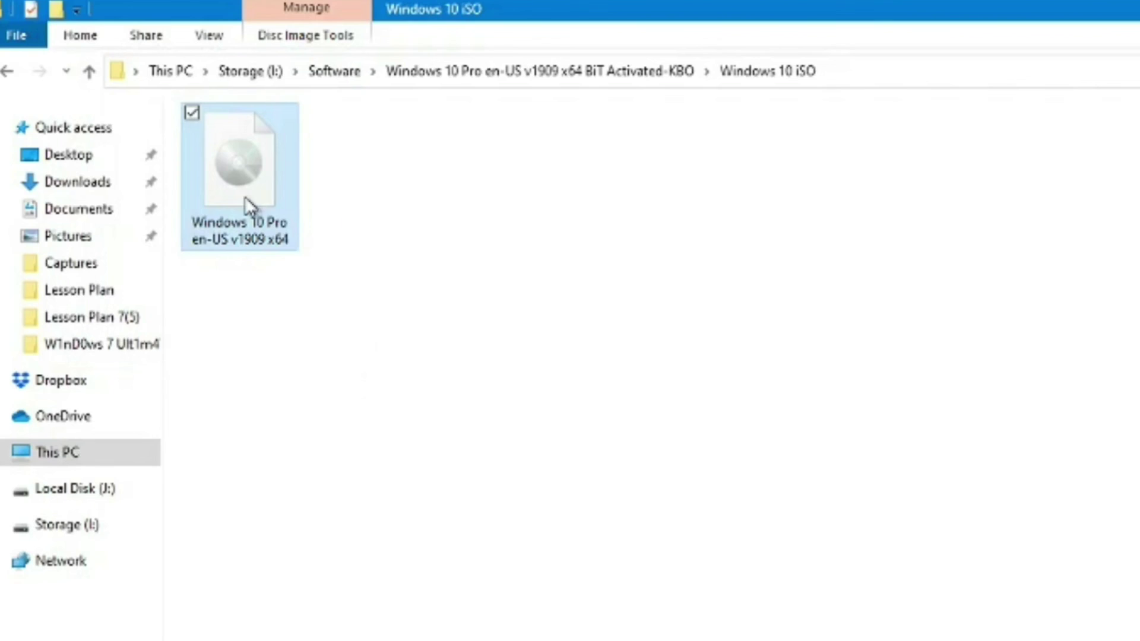
drag(384, 246, 312, 229)
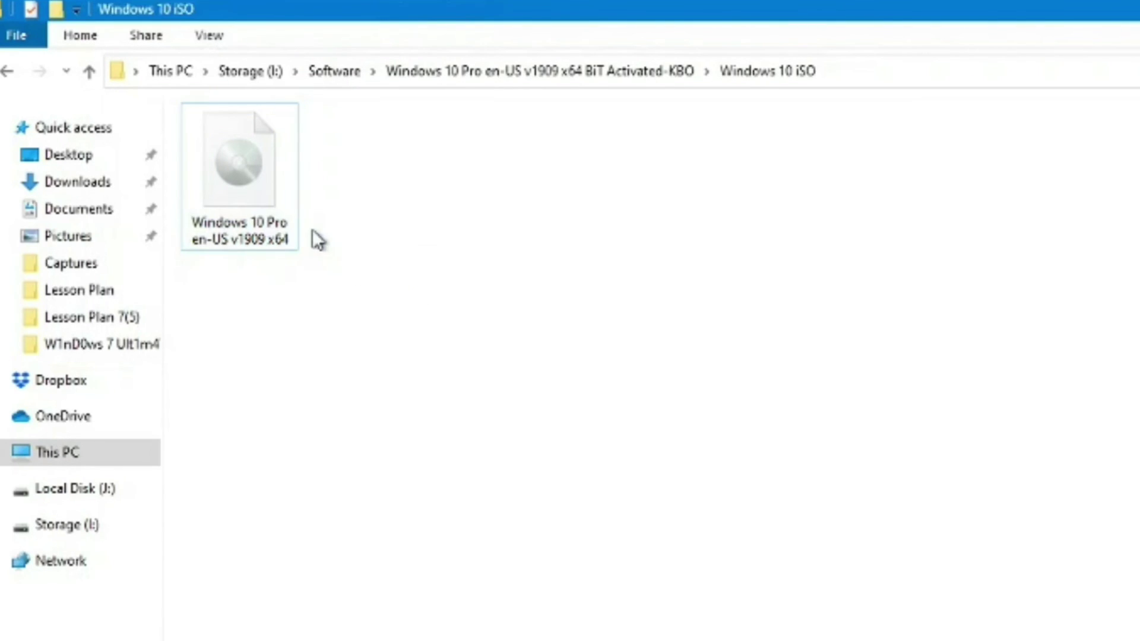